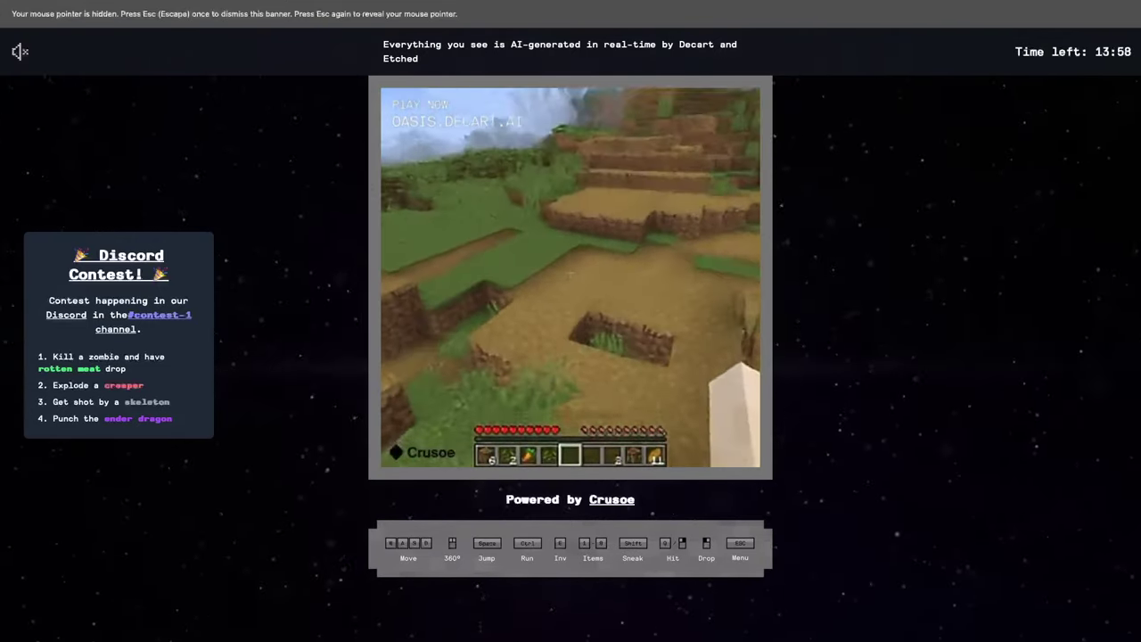
Step: Walk forward across the plains to the wooden fort at the end of the white slab path
key("w")
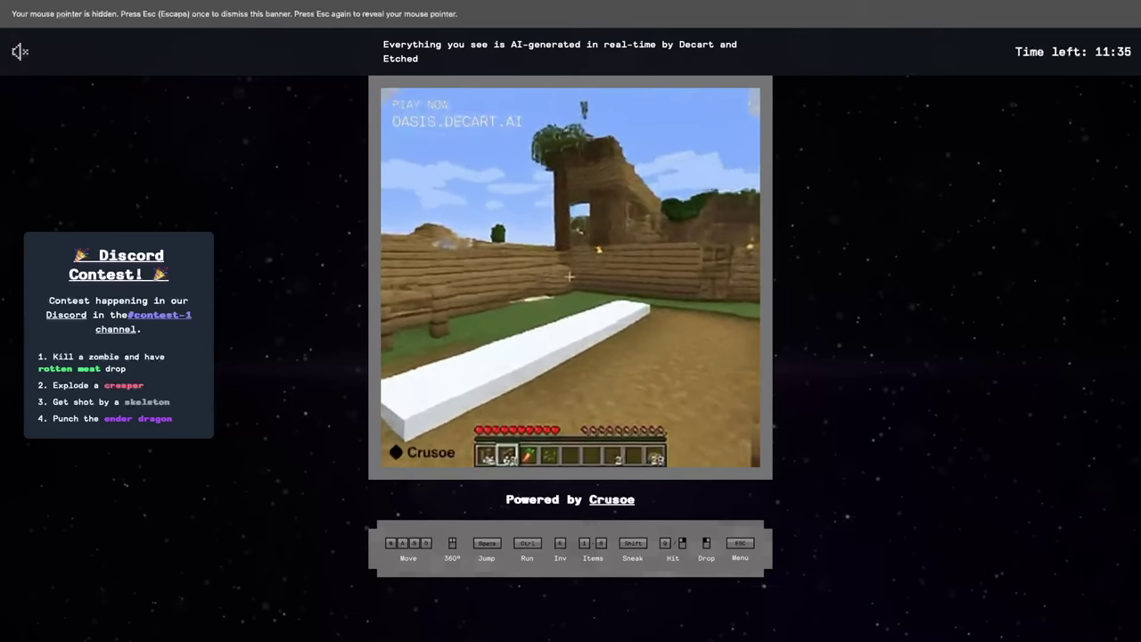
Step: Holding hotbar slot 5, explore around the wooden building, looking down at the planks and up
key("5")
key("w")
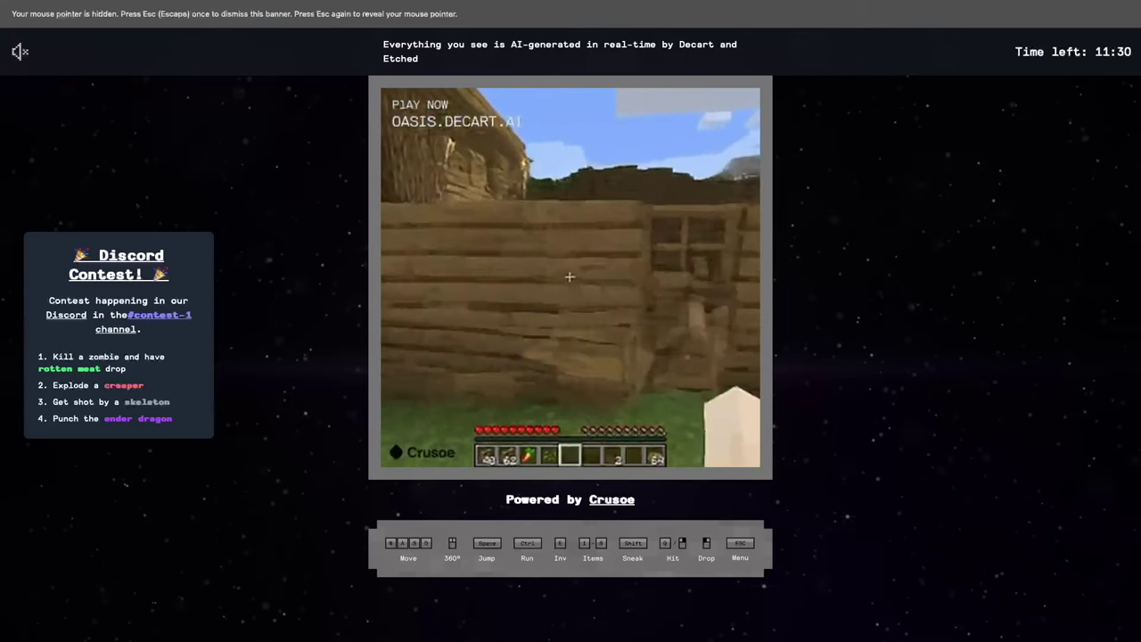
key("a")
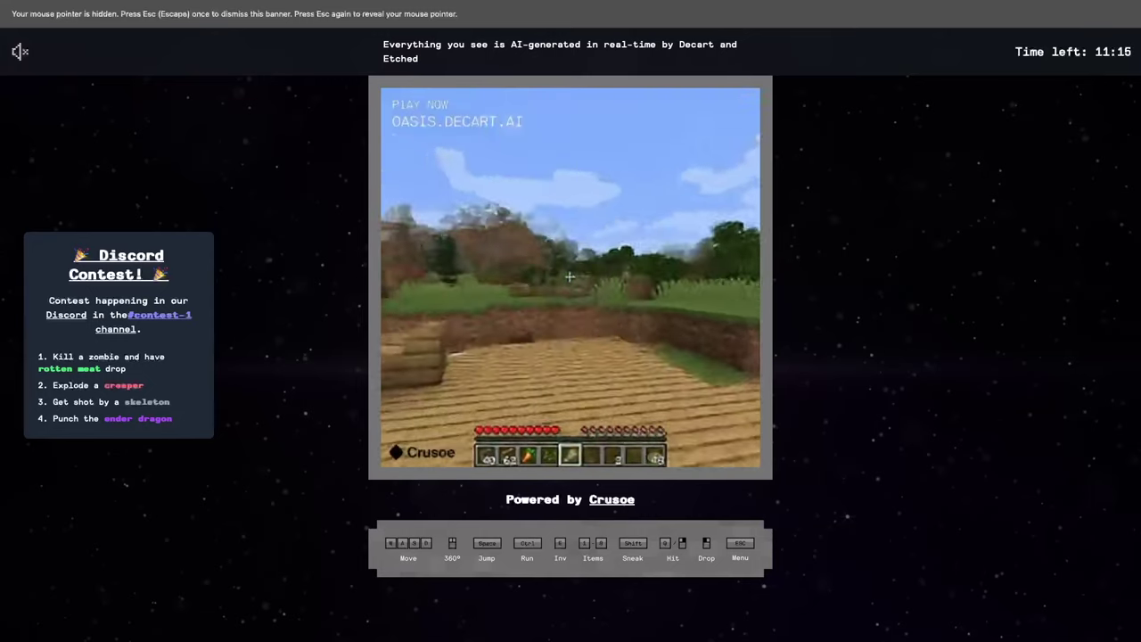
key("Down")
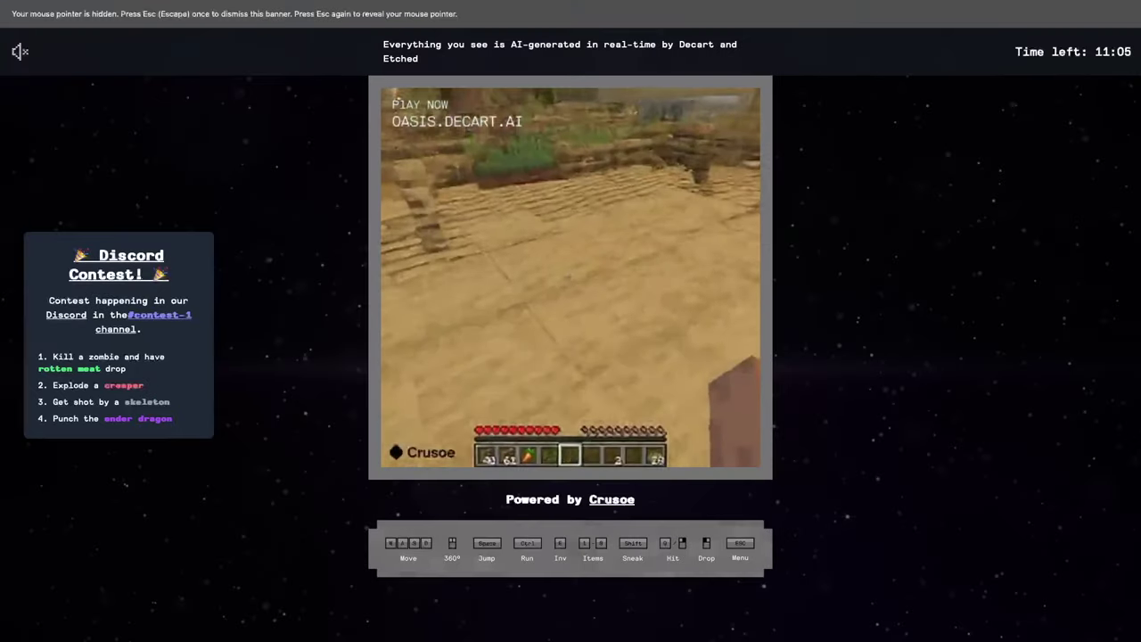
key("Up")
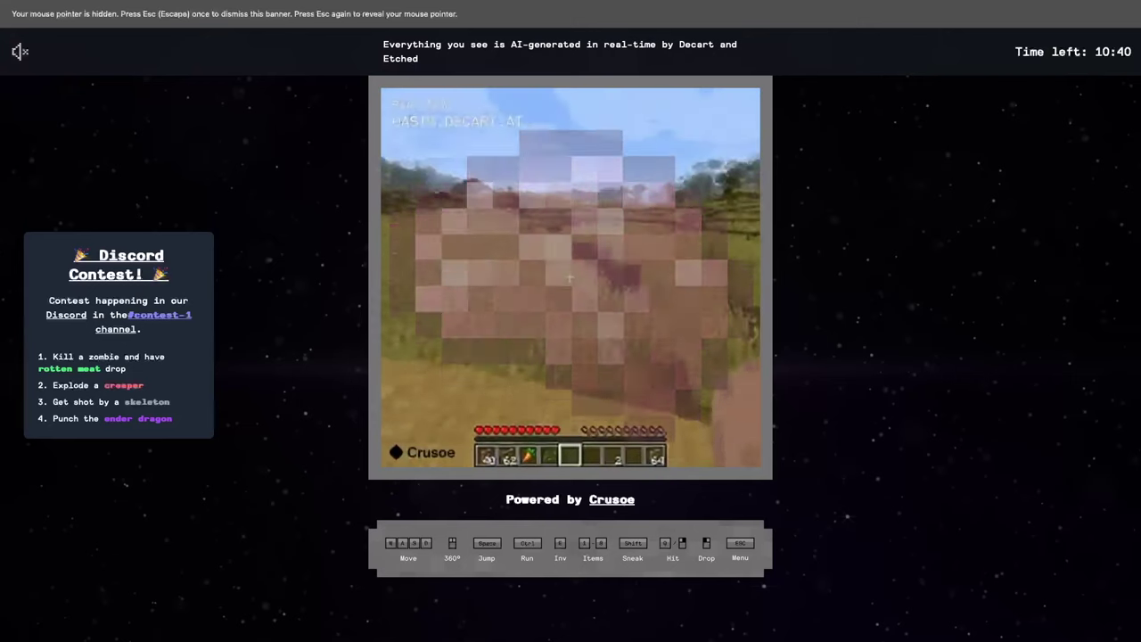
Step: Switch to hotbar slot 4 and walk over the stone past the pit and water, then look up
key("3")
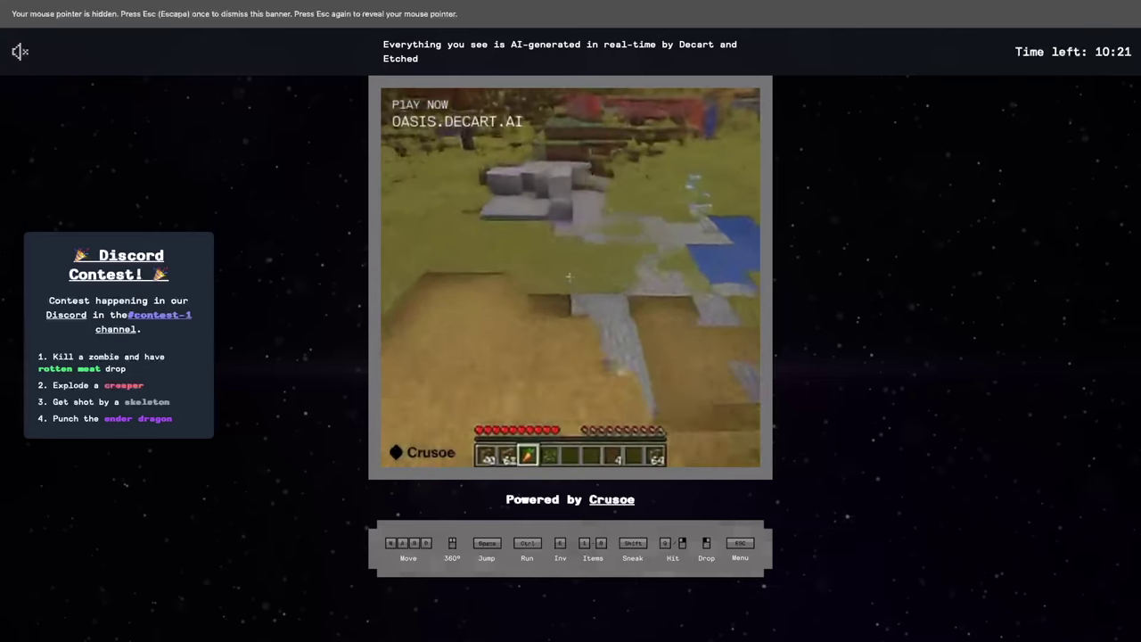
key("4")
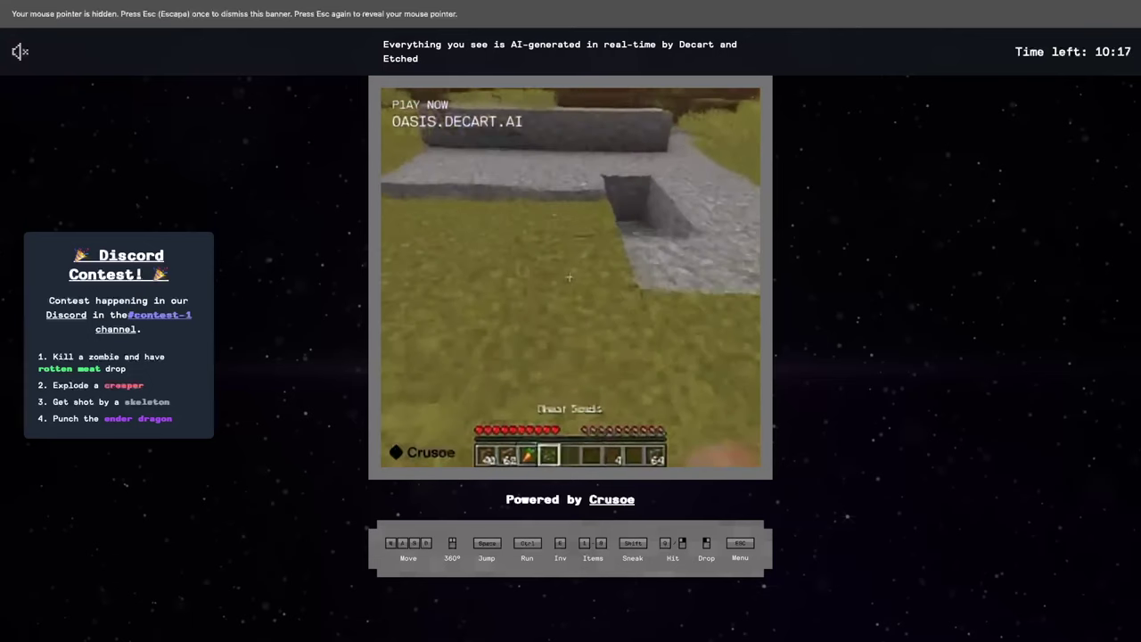
key("w")
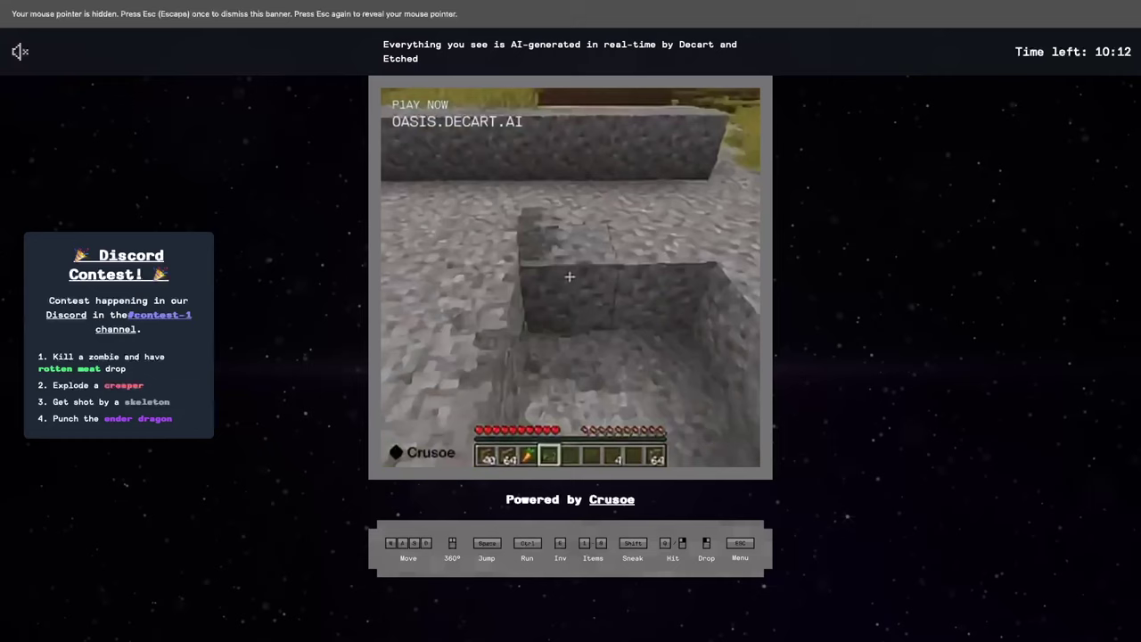
key("w")
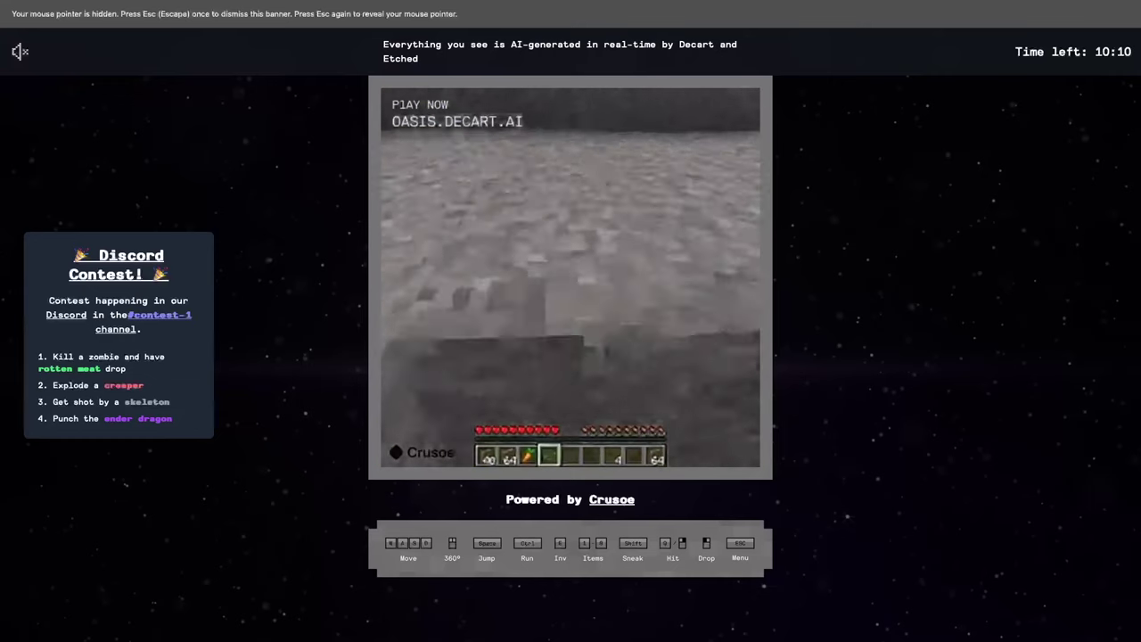
key("w")
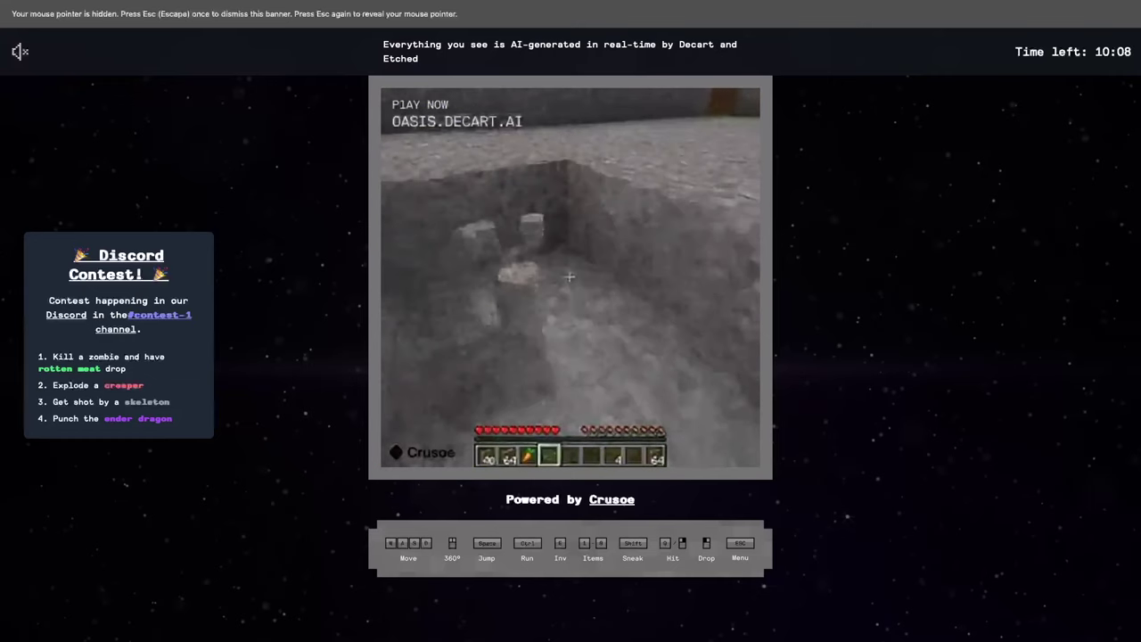
key("w")
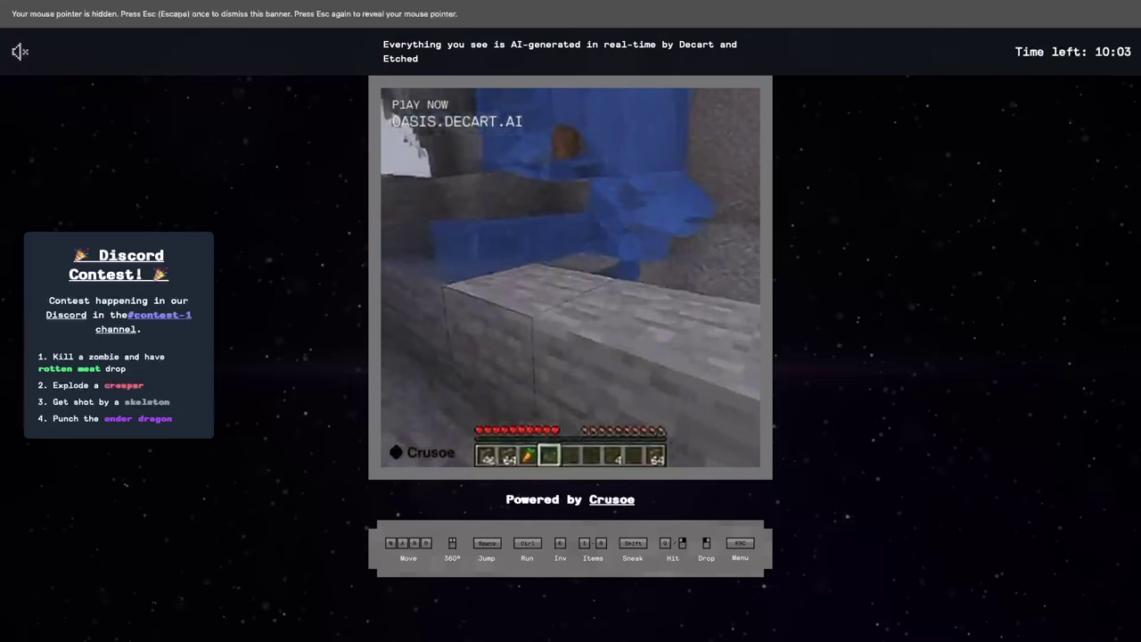
key("Up")
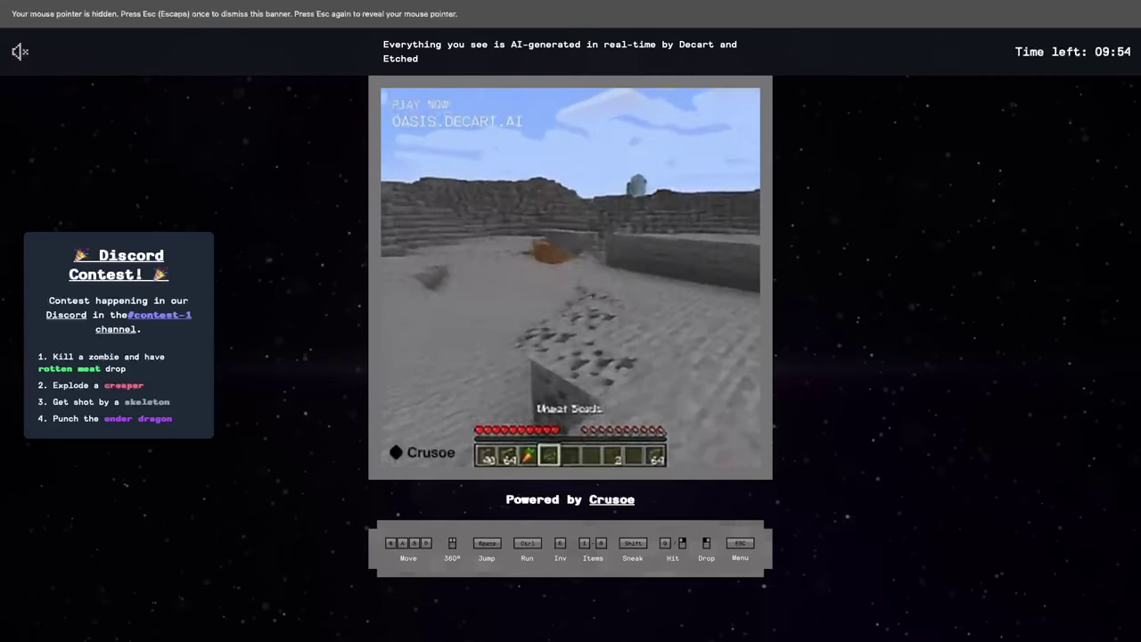
Step: Look down and place three plank blocks side by side on the grey ground
key("Down")
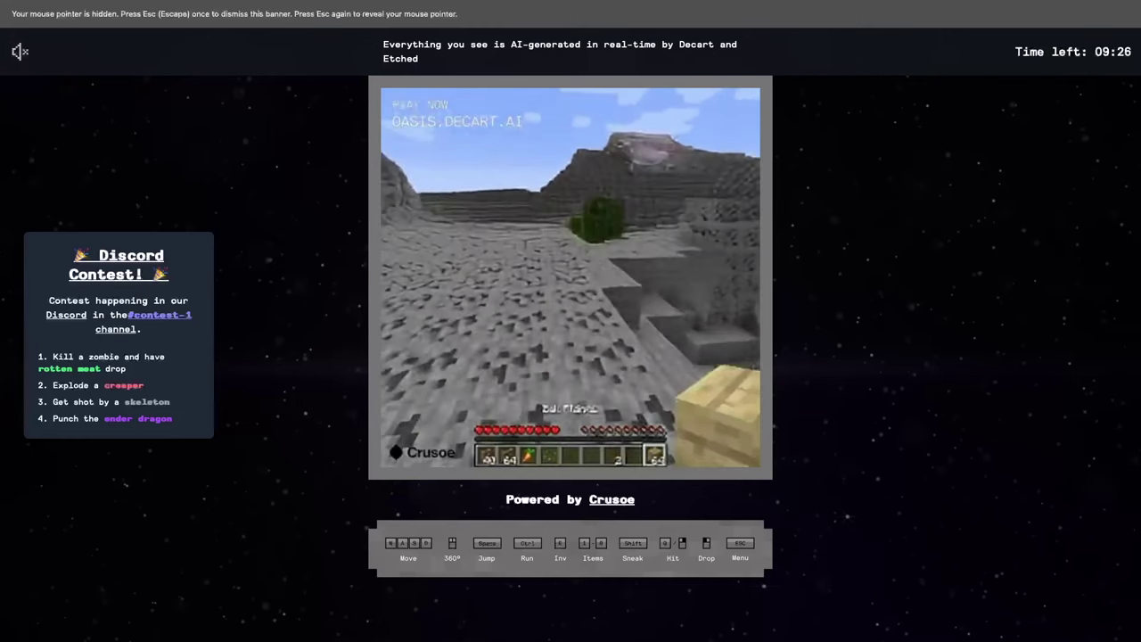
key("Down")
key("Down")
key("Down")
right_click(570, 276)
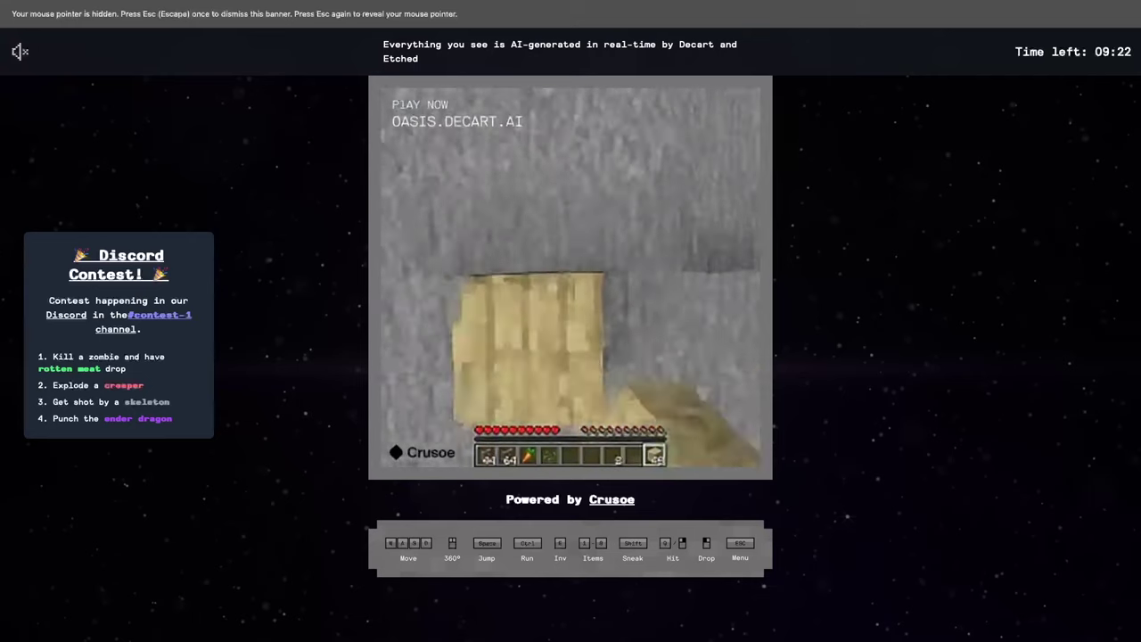
key("Right")
key("Right")
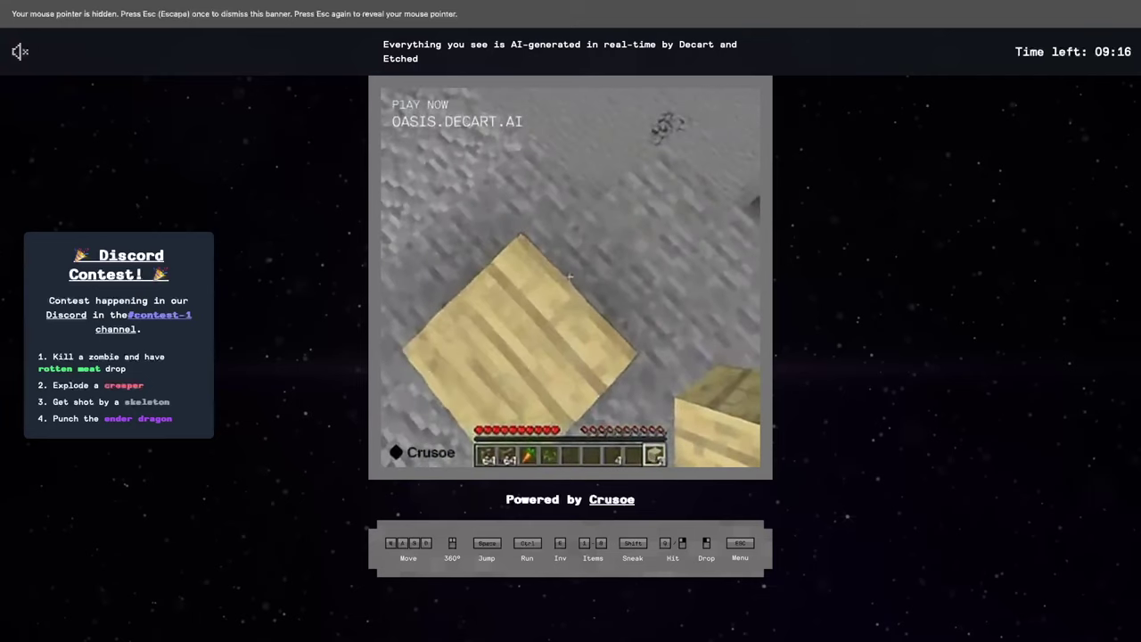
right_click(571, 277)
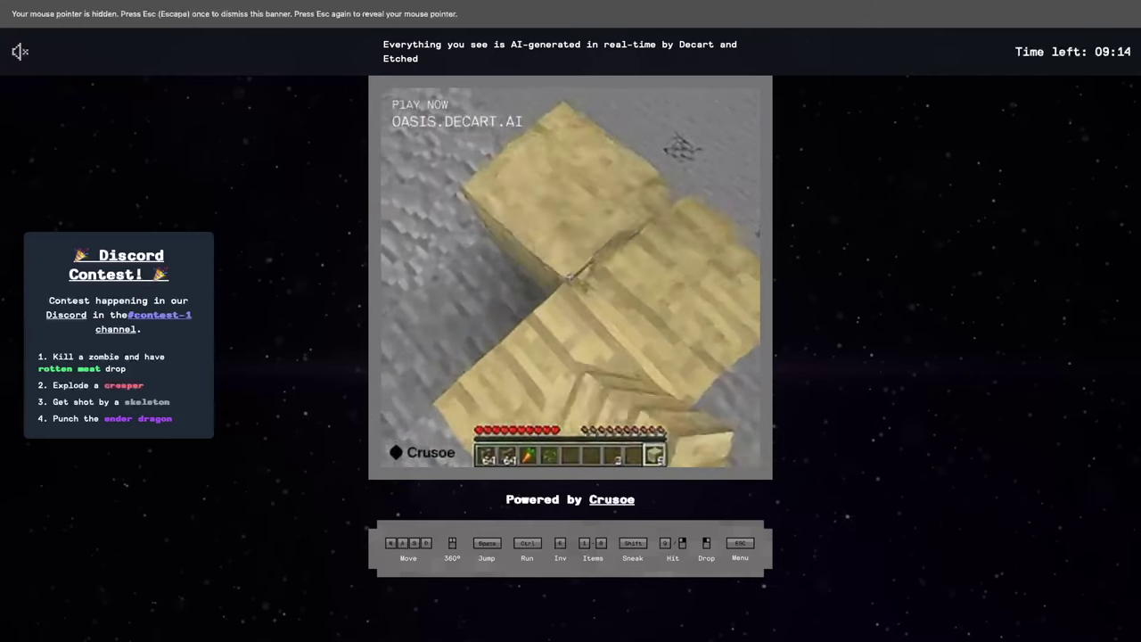
right_click(571, 276)
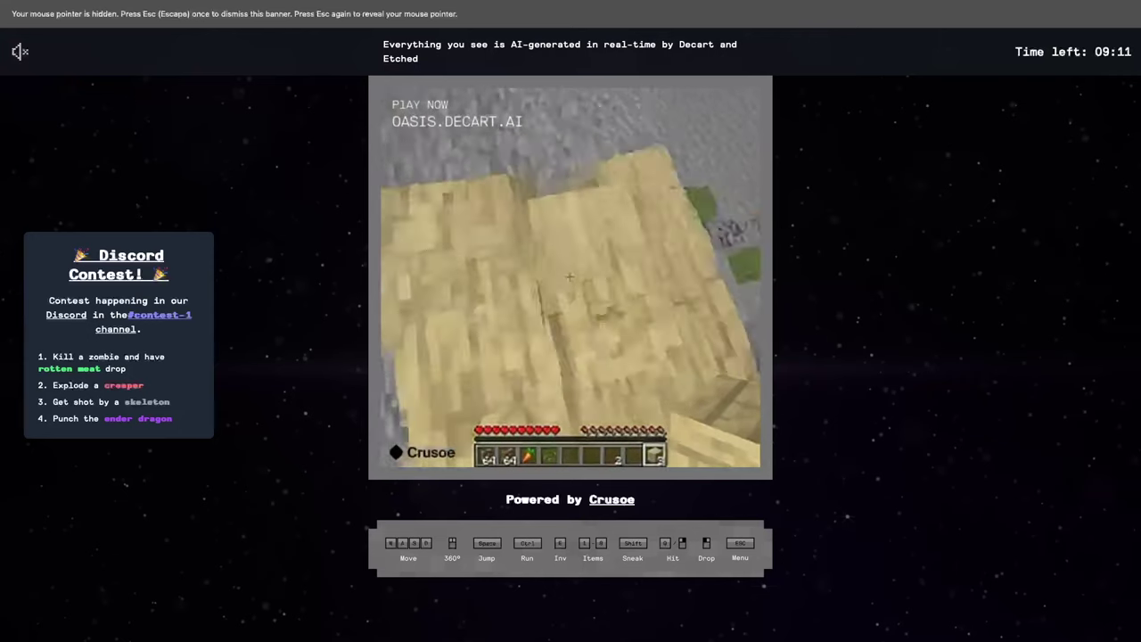
Step: Look over the plank surface, the horizon and the water, then turn toward the mountain
key("Up")
key("Up")
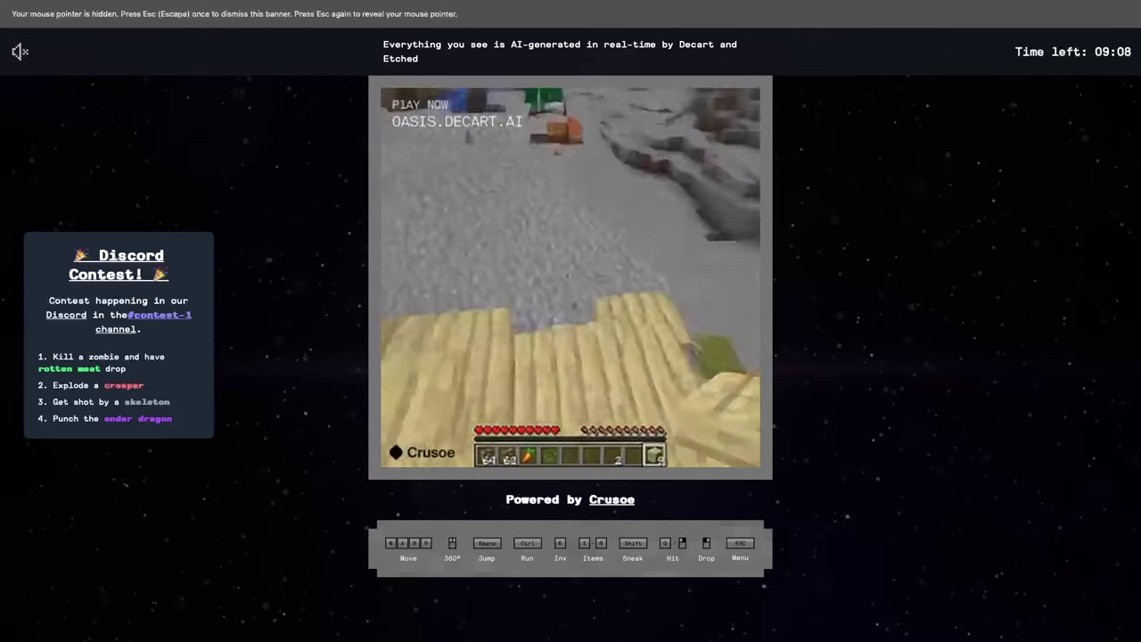
key("Down")
key("Down")
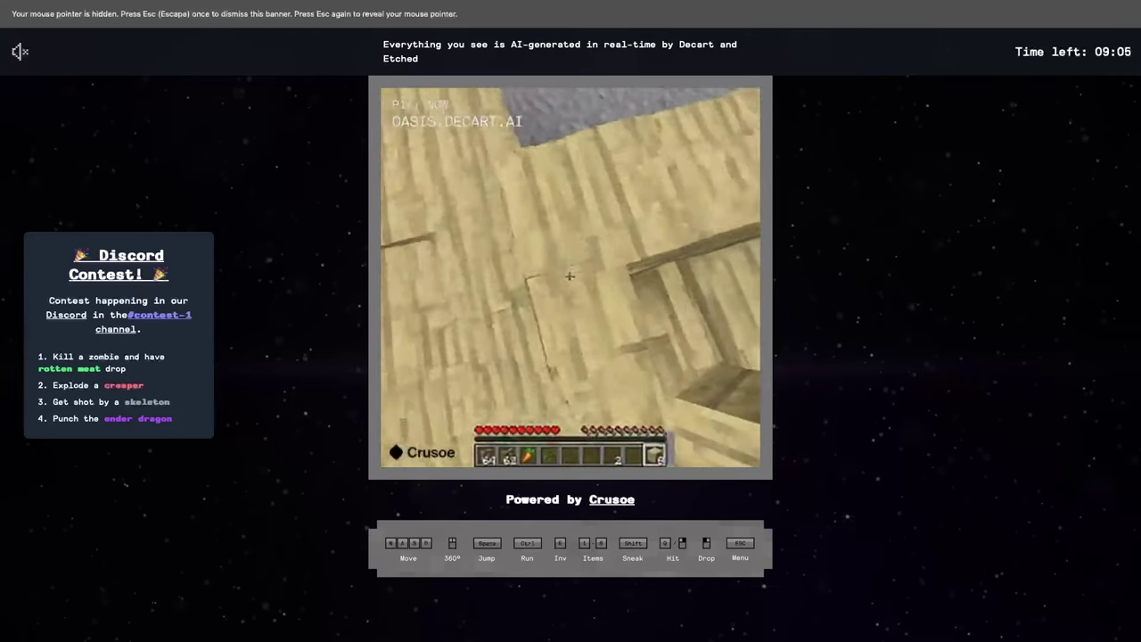
key("Up")
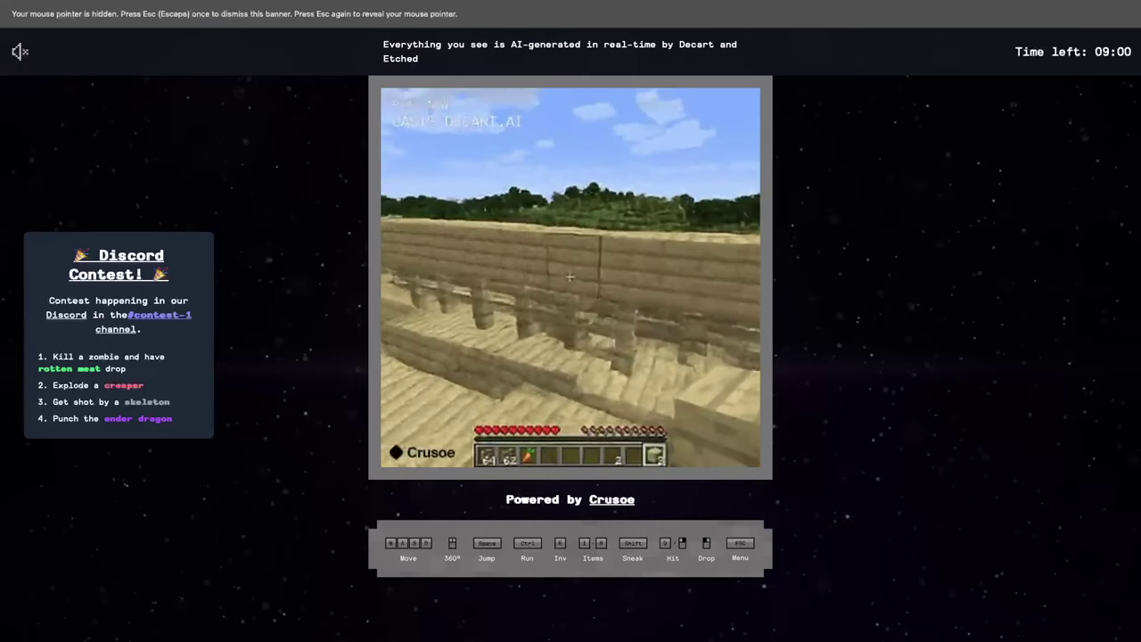
key("Right")
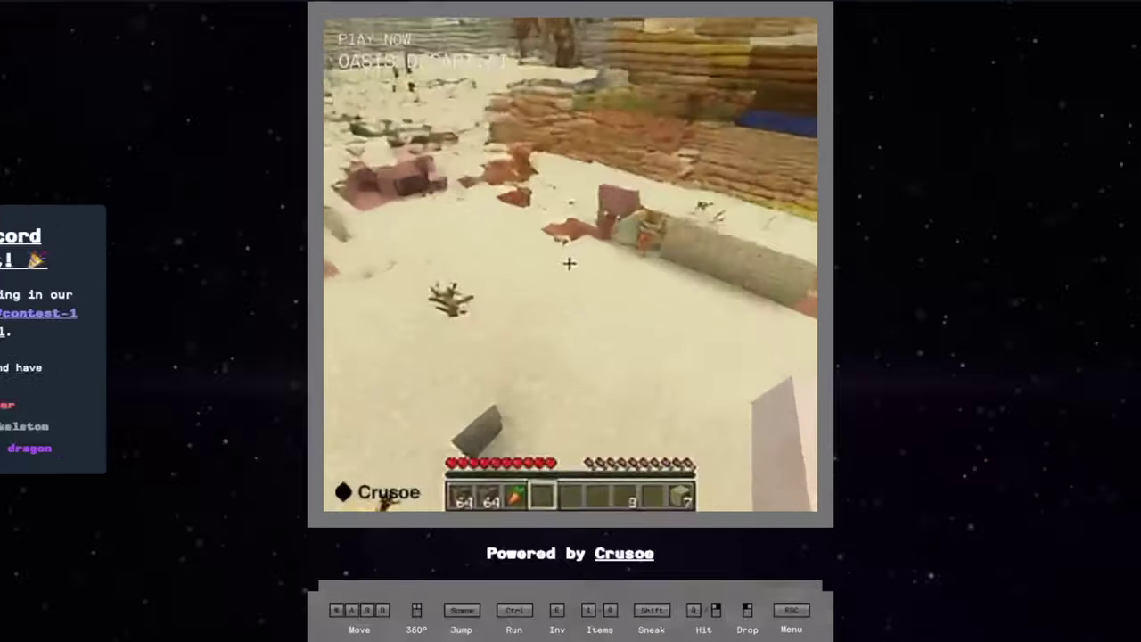
Step: Open the inventory with E and keep playing until the session timer runs out
key("e")
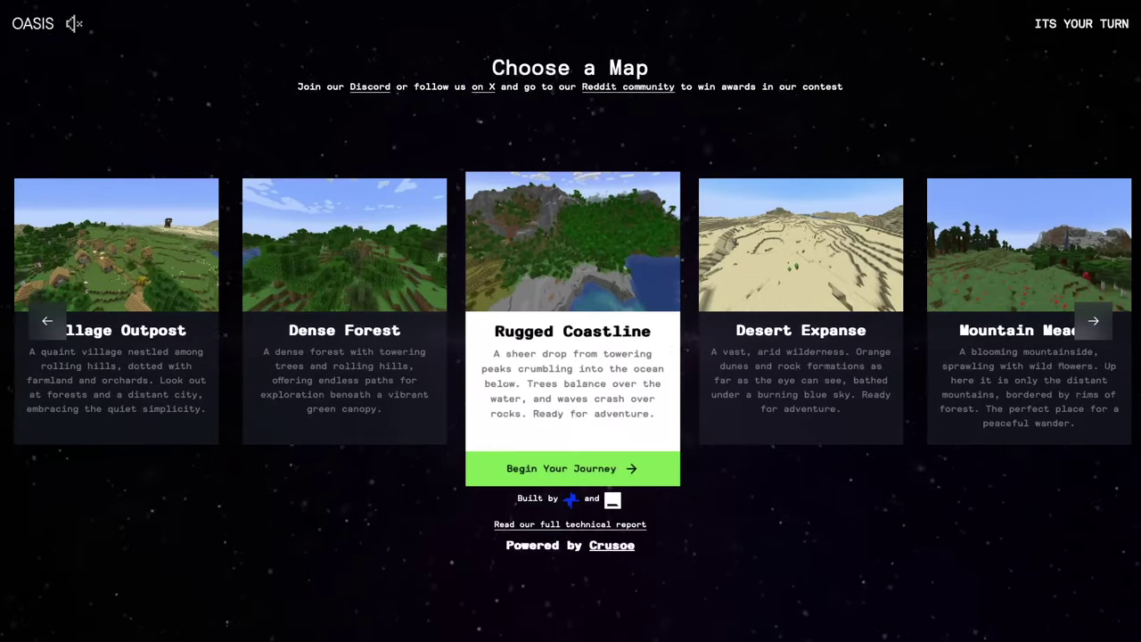
Step: Play again and begin a journey on the Rugged Coastline map
left_click(571, 468)
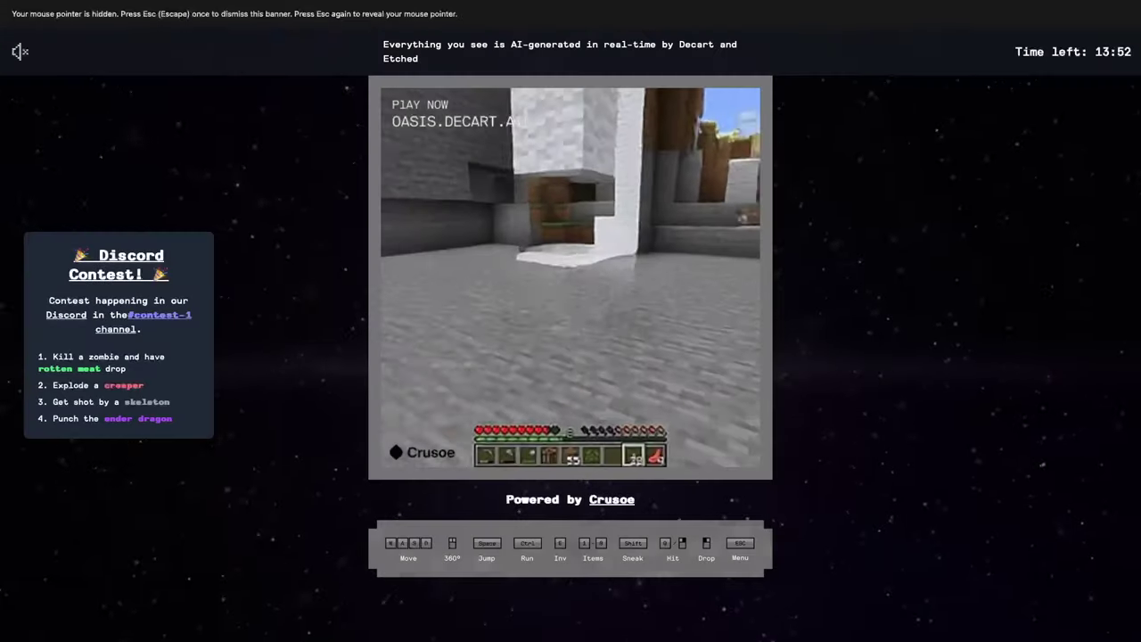
Step: Place three torches on the stone floor near the trench
right_click(570, 277)
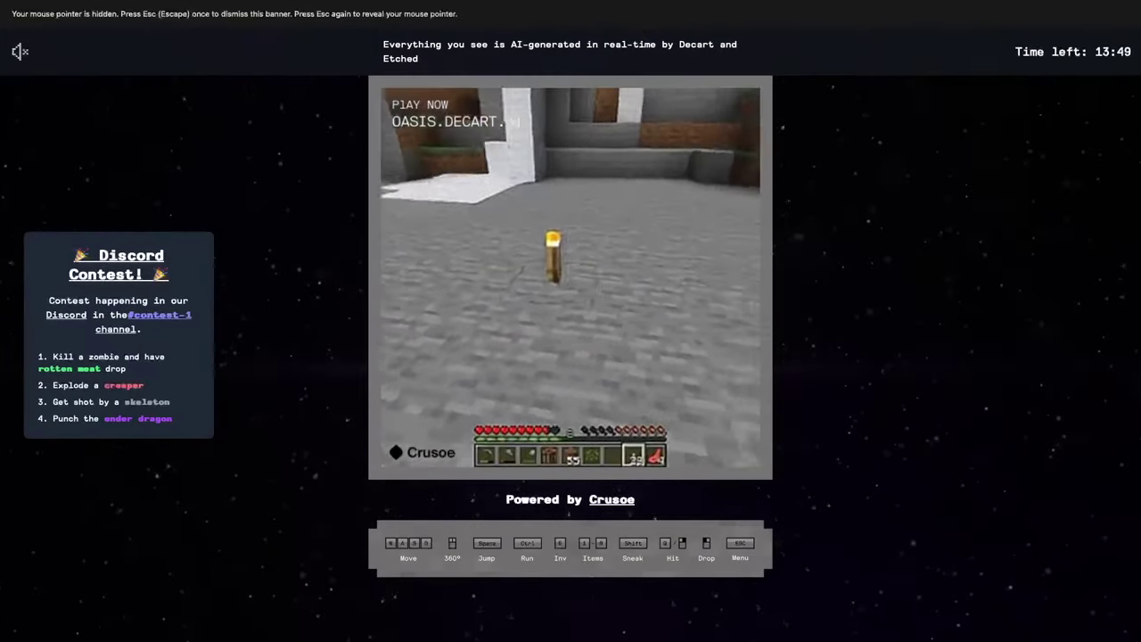
right_click(570, 276)
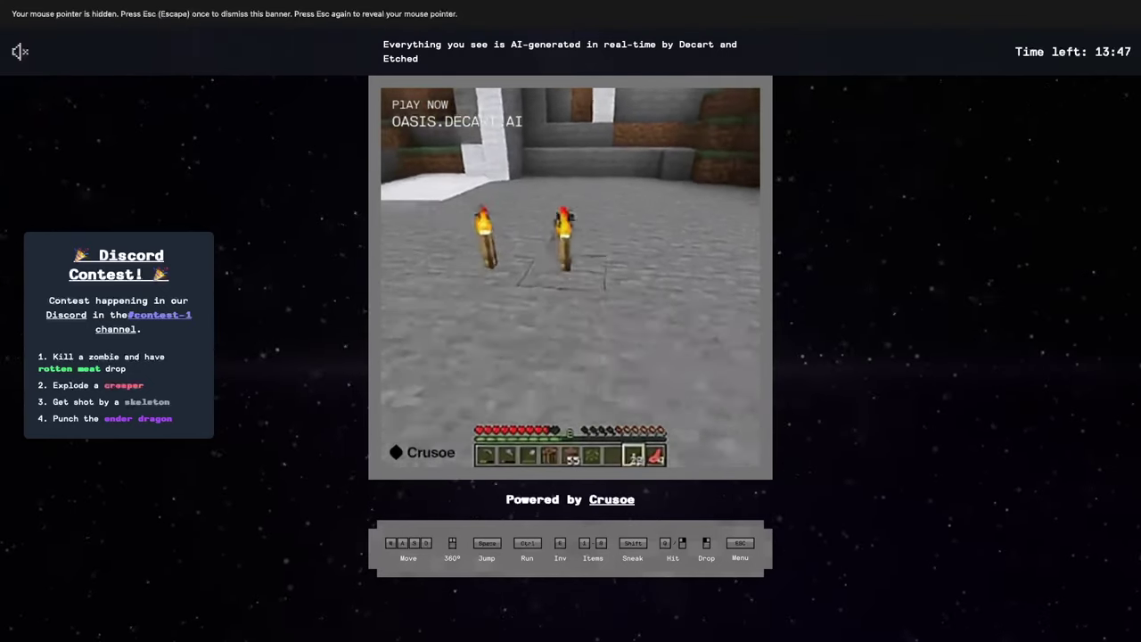
right_click(571, 277)
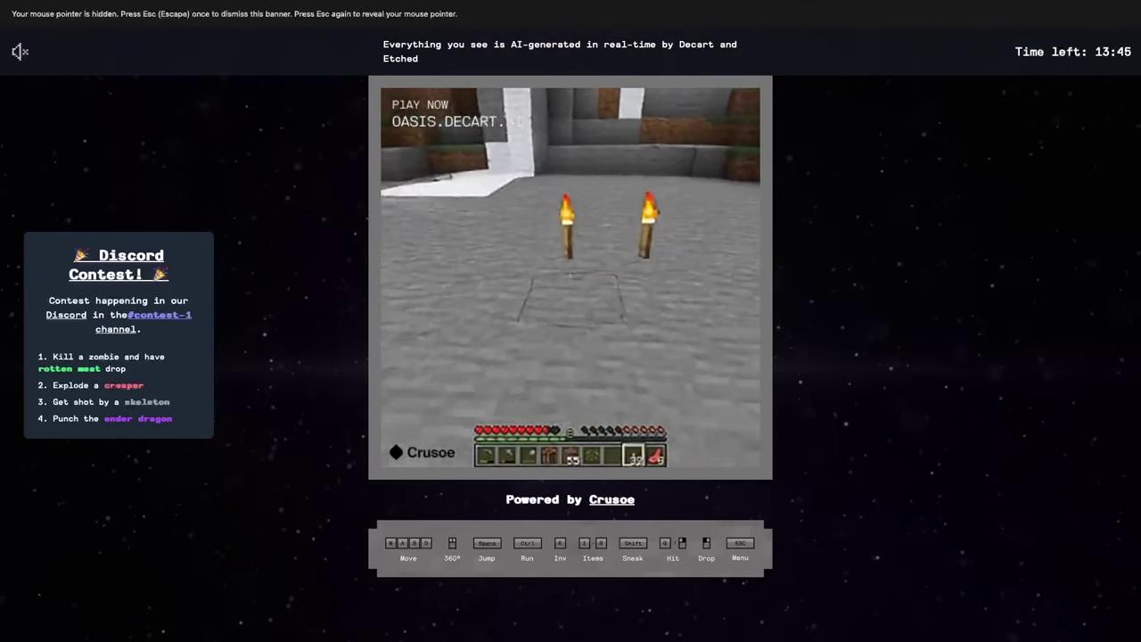
right_click(552, 294)
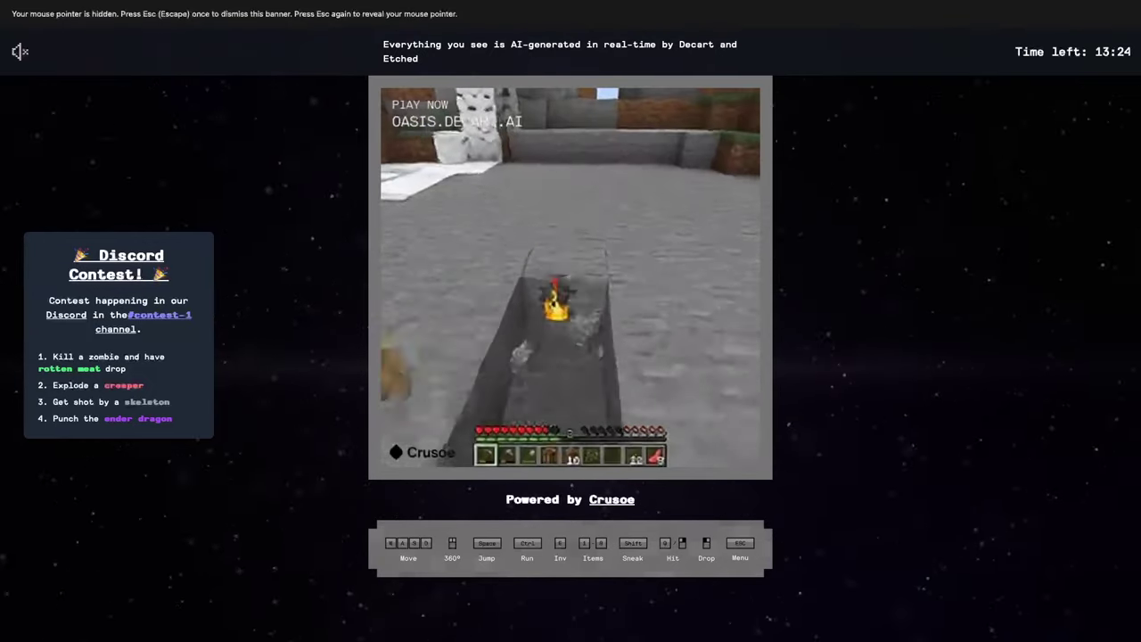
Step: Walk forward onto the snowy ground, glancing at the torch and the open landscape
key("w")
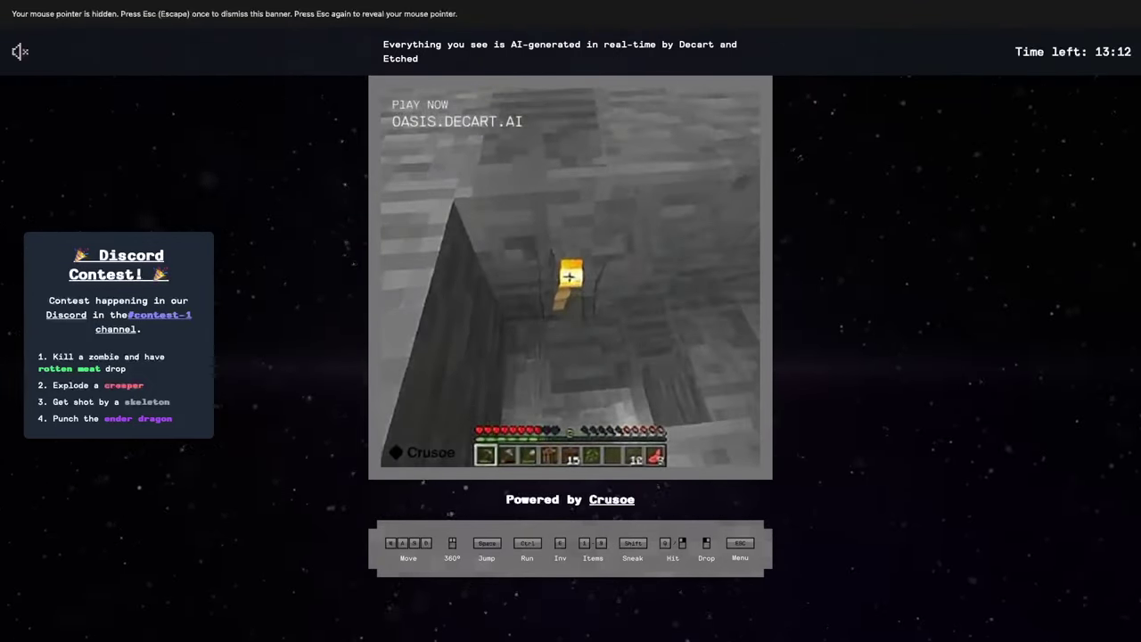
key("Up")
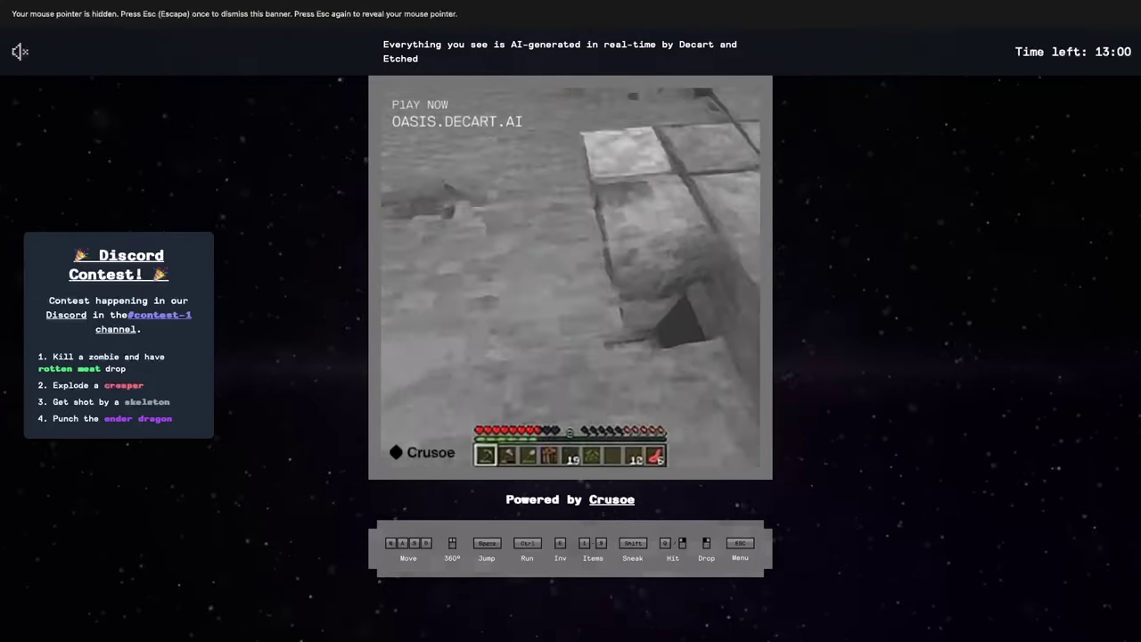
key("Down")
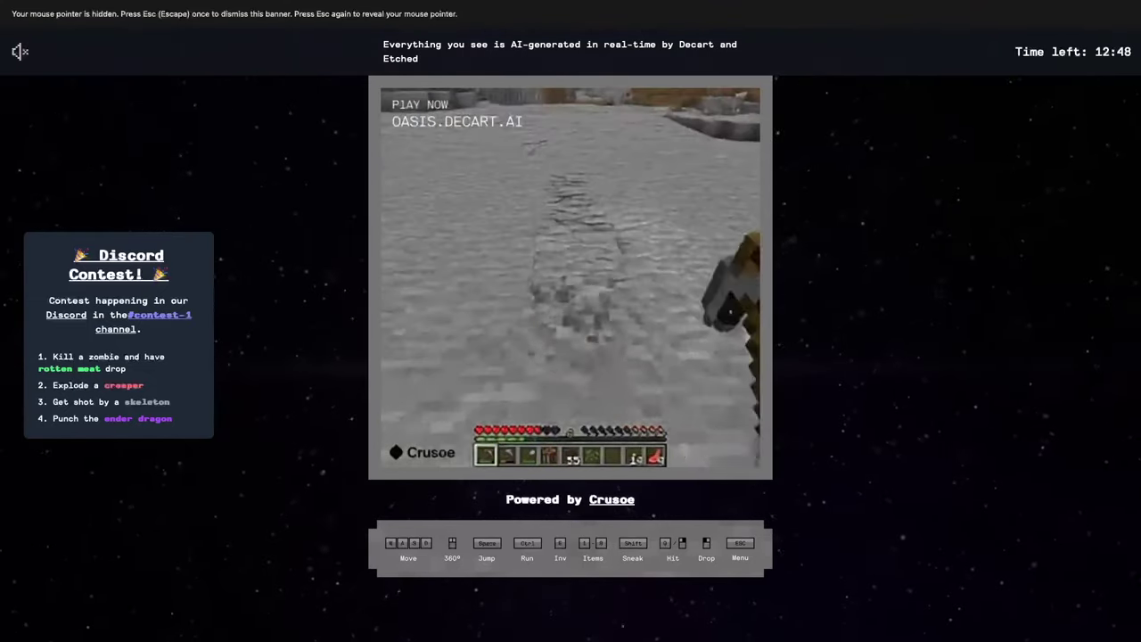
key("w")
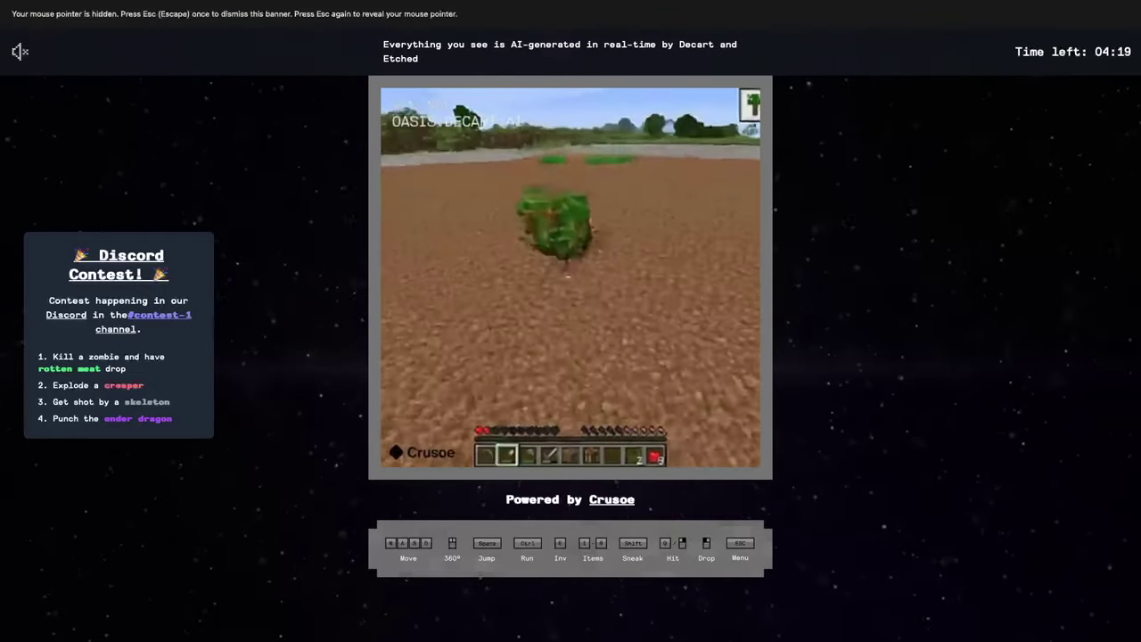
Step: Select hotbar slot 1, walk right up to the leafy bush, then turn toward open land
key("1")
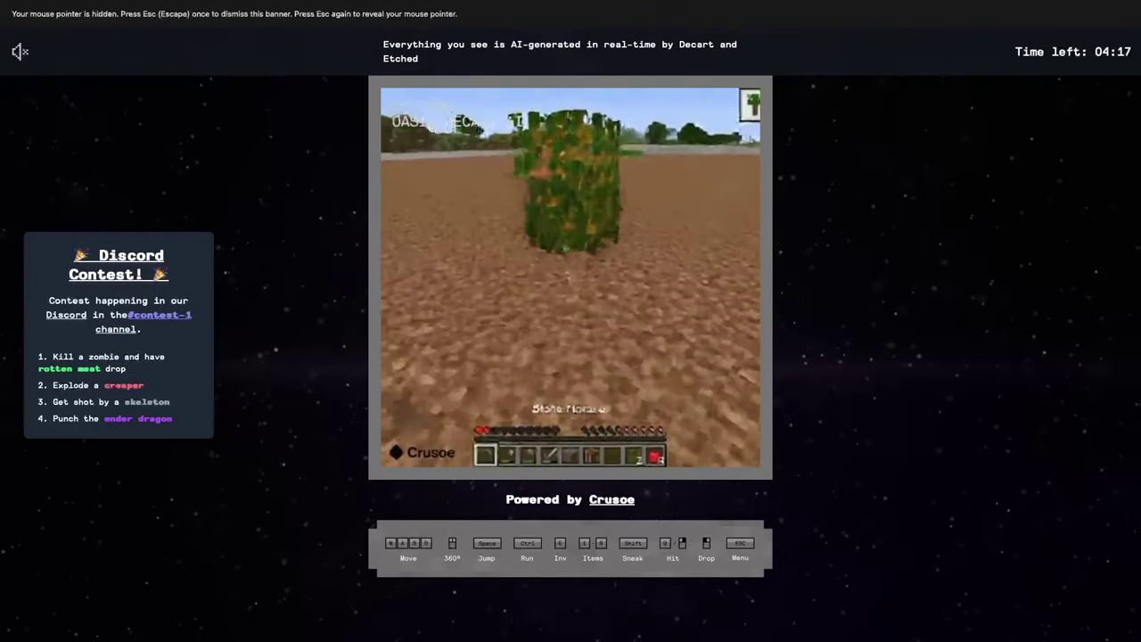
key("w")
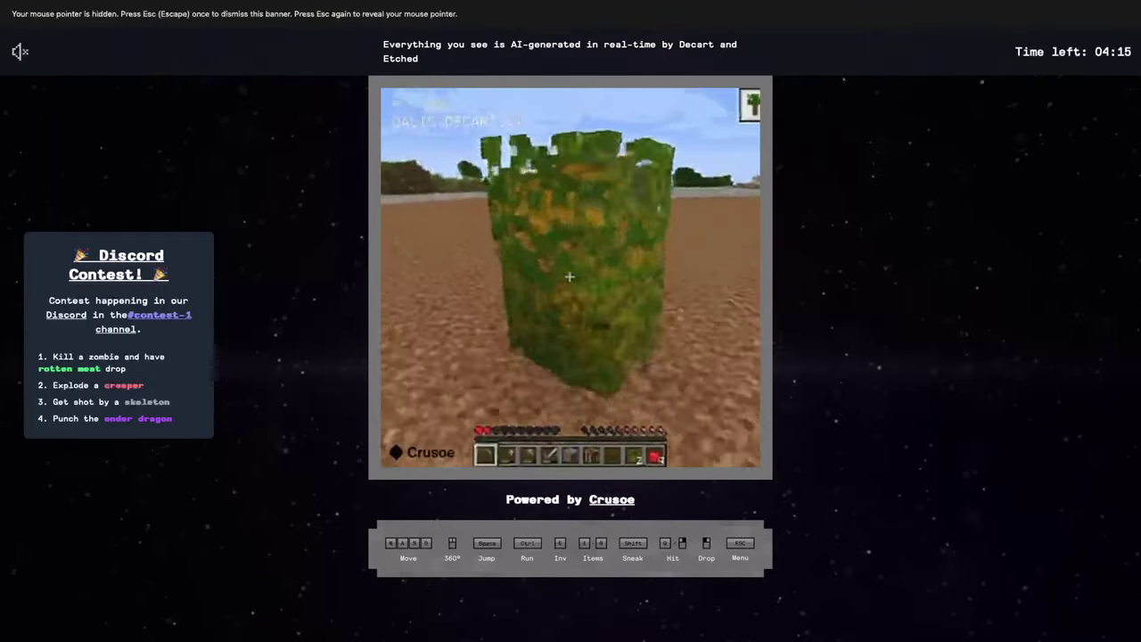
key("w")
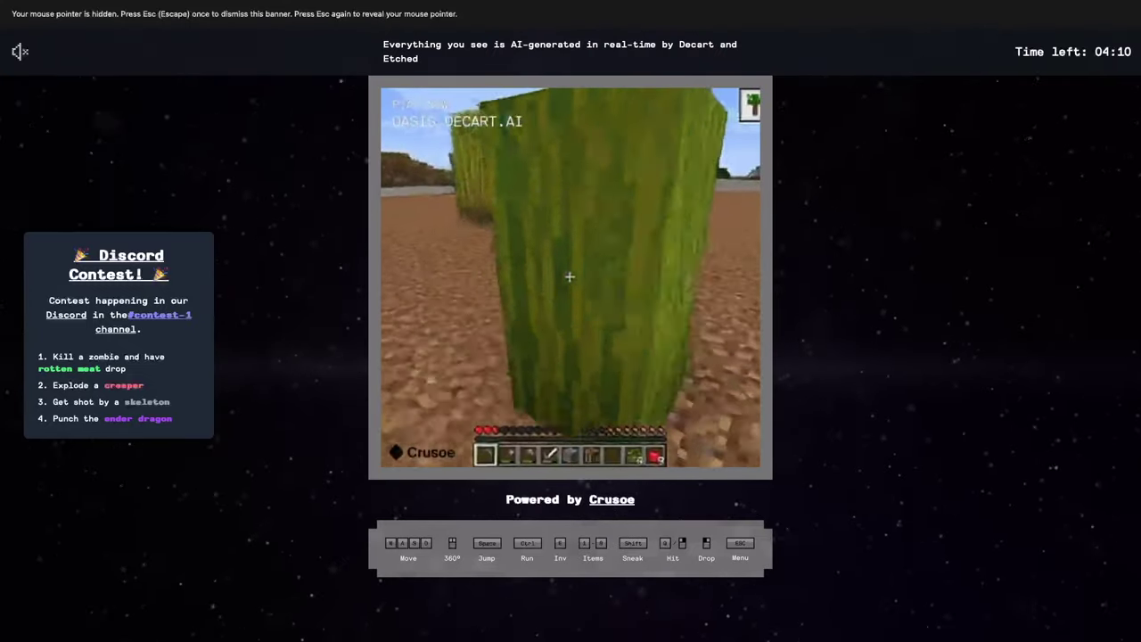
key("w")
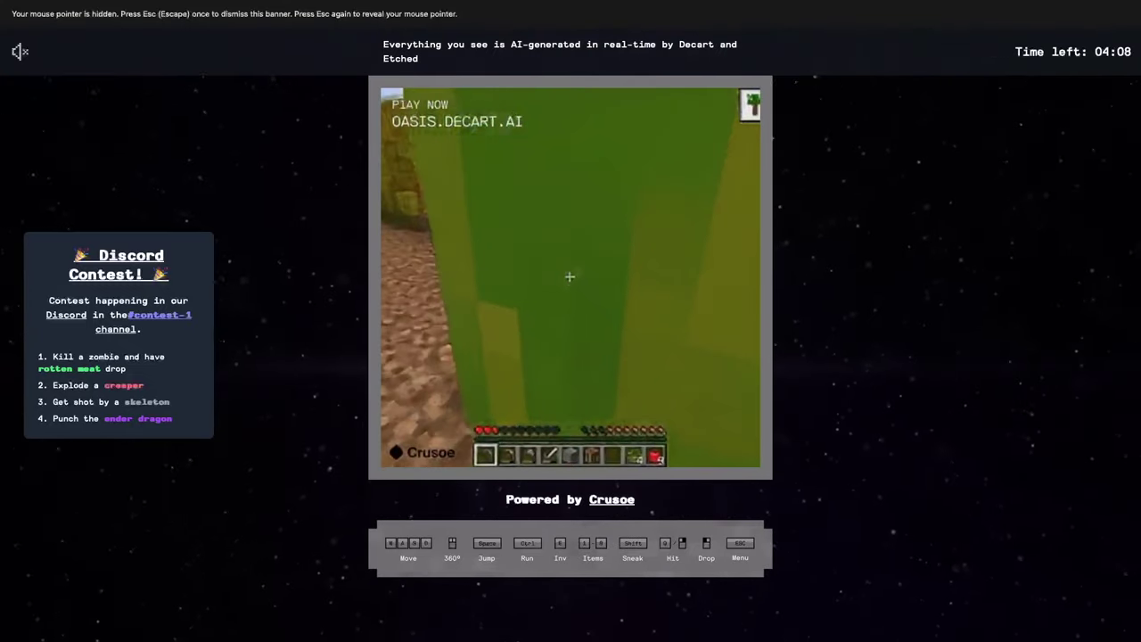
key("w")
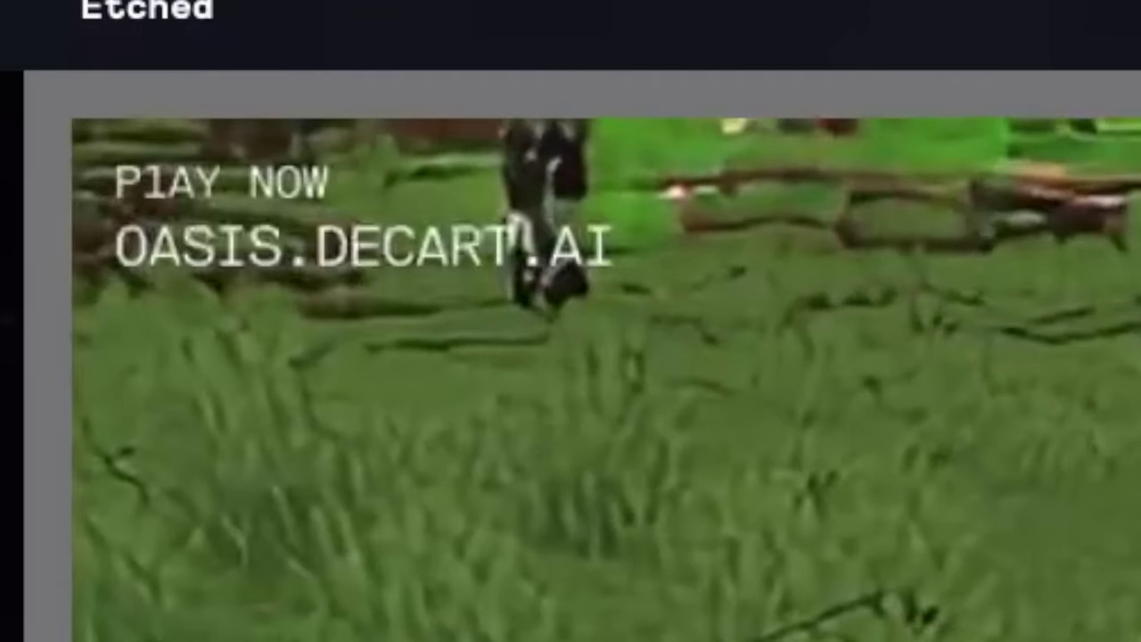
Step: Walk out of the cave across the grey terrain to the sandy shore, facing the ocean and island
key("w")
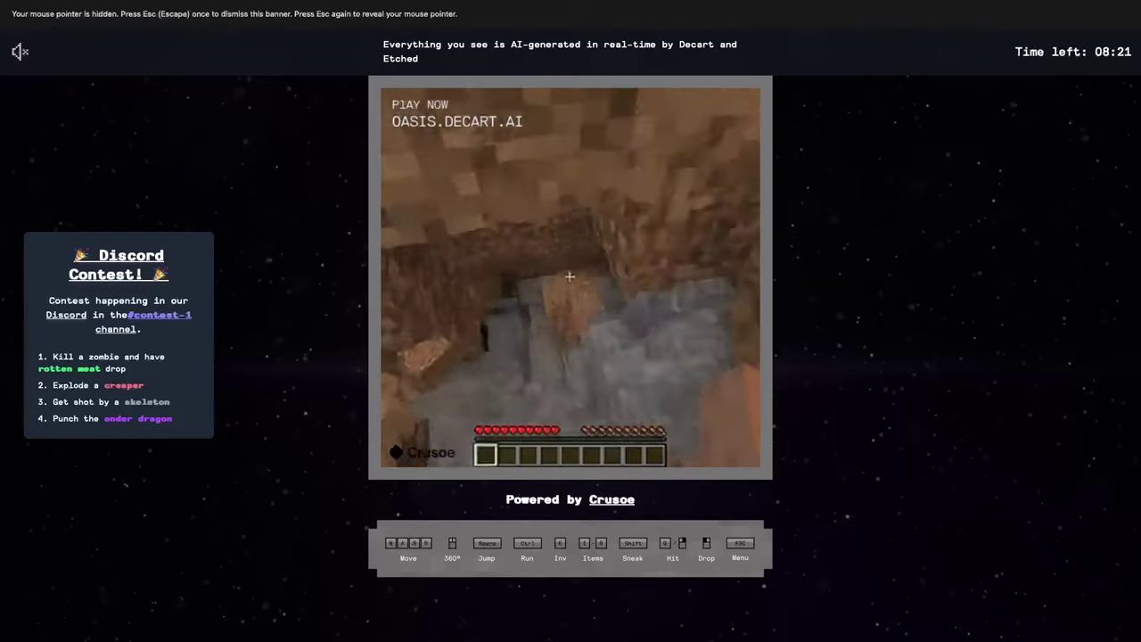
key("w")
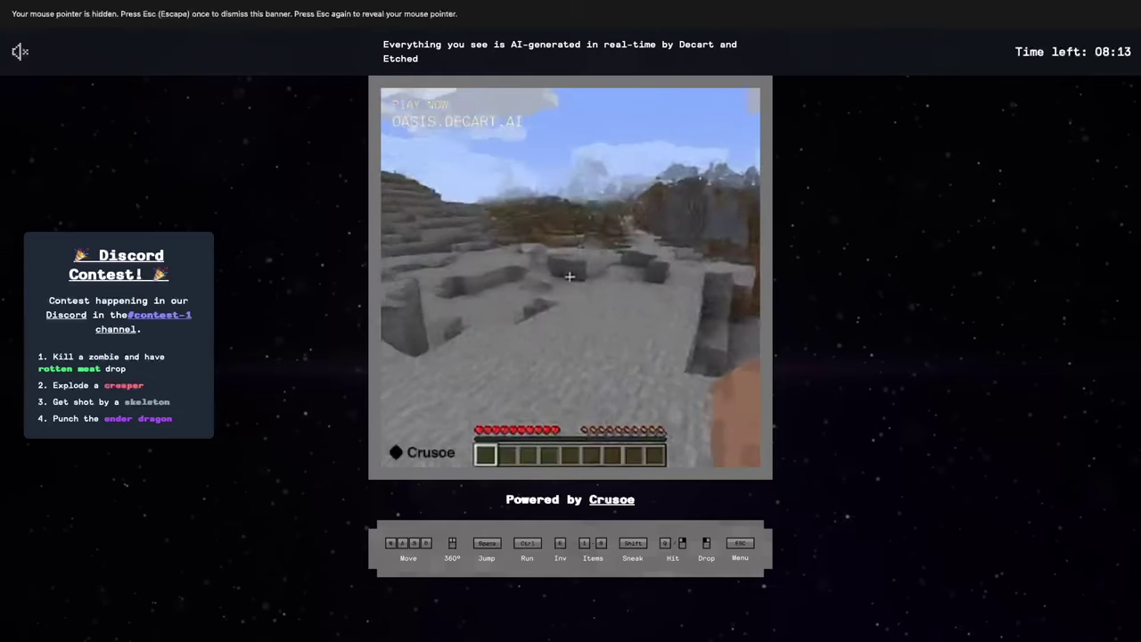
key("w")
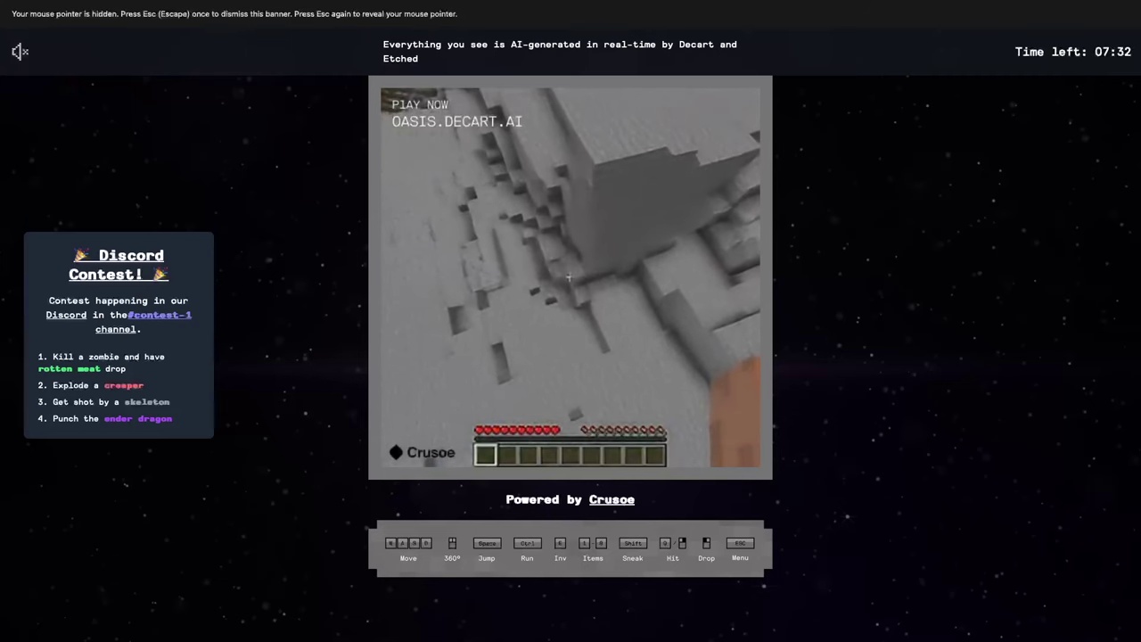
key("w")
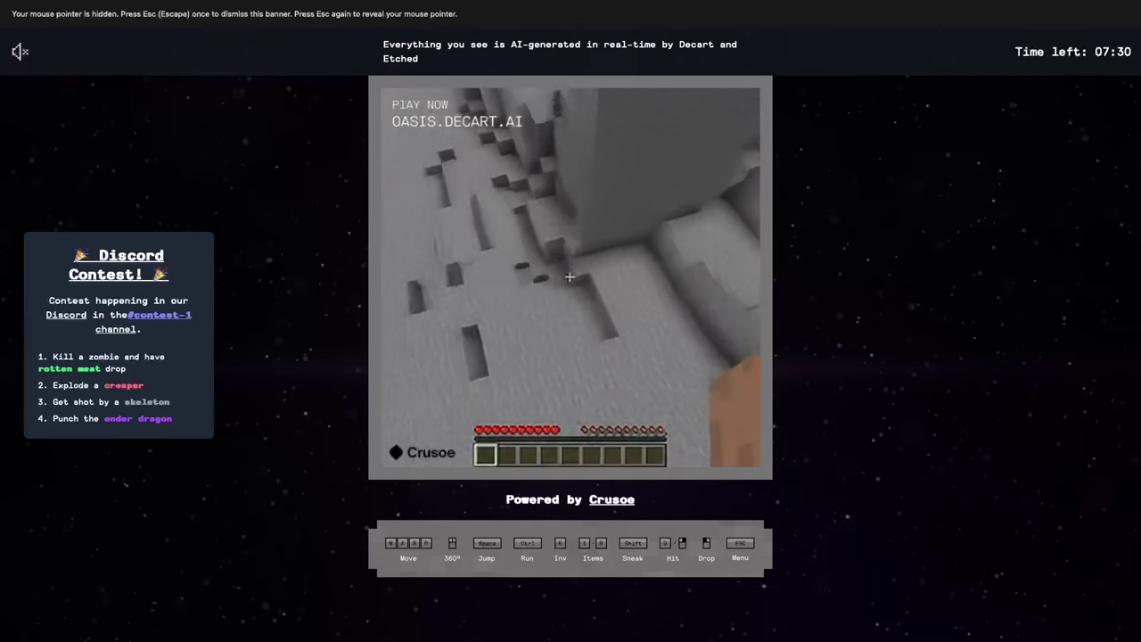
key("w")
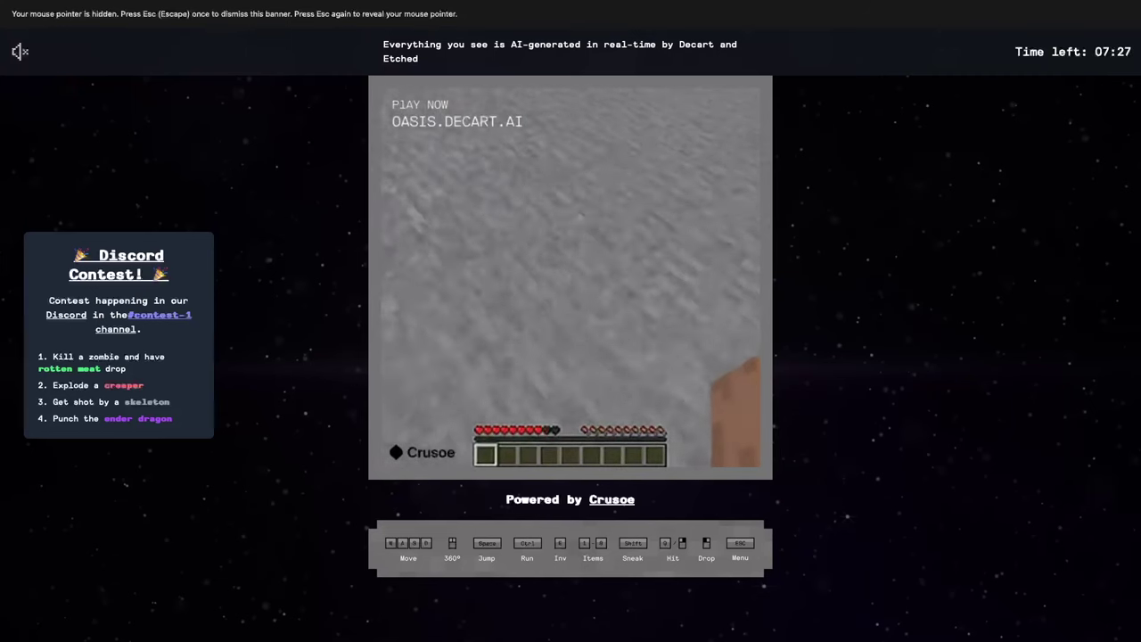
key("w")
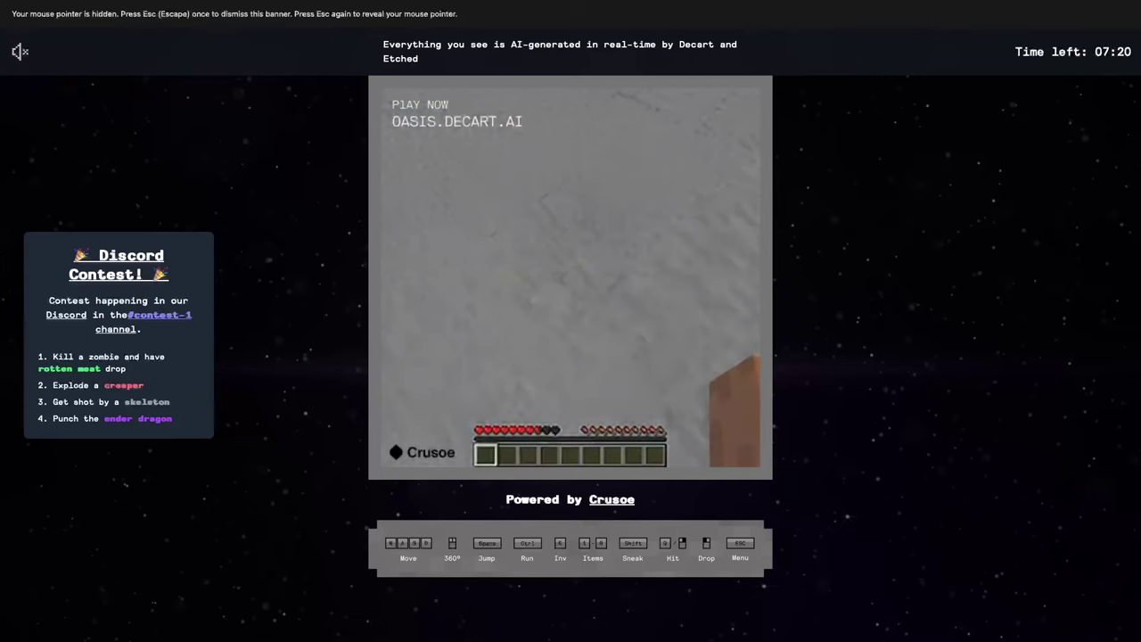
left_click_drag(570, 356, 570, 223)
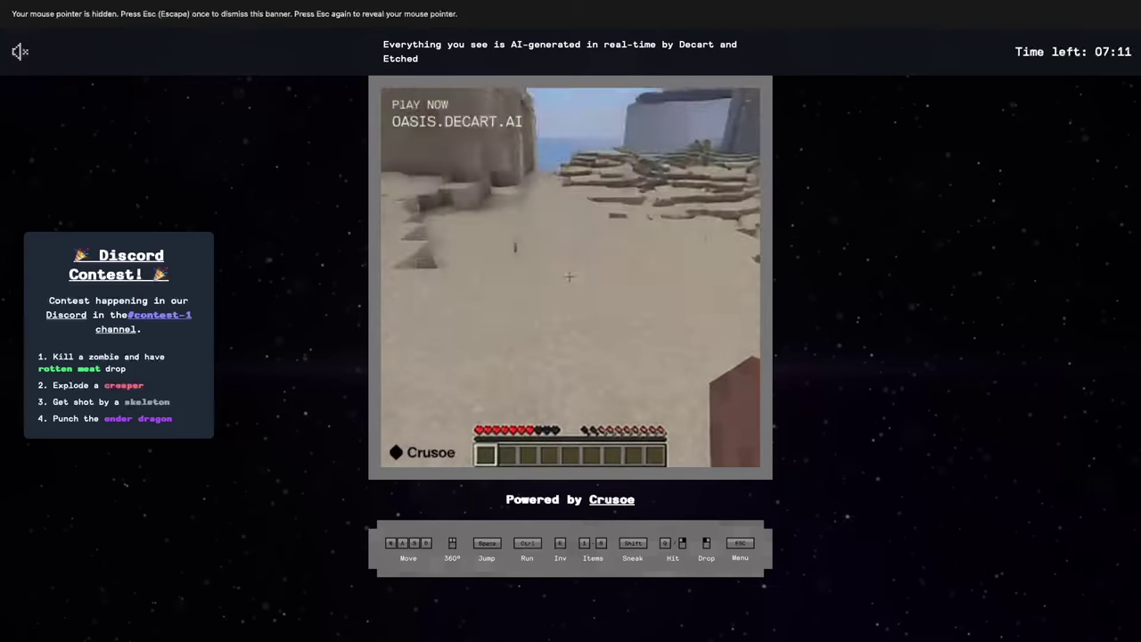
key("Right")
key("Right")
key("Right")
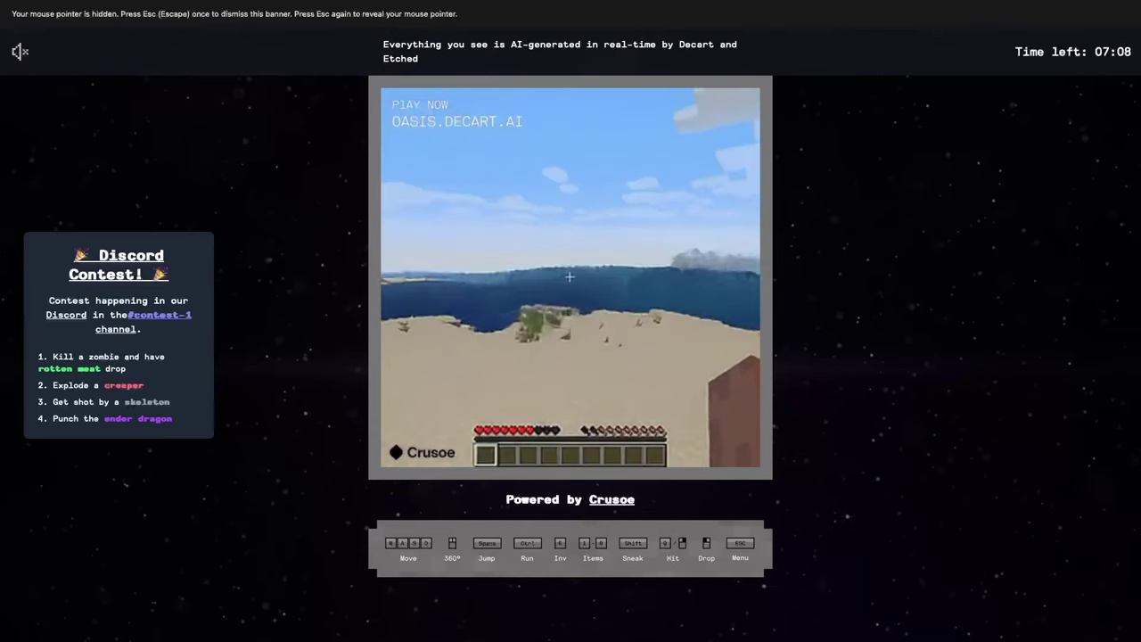